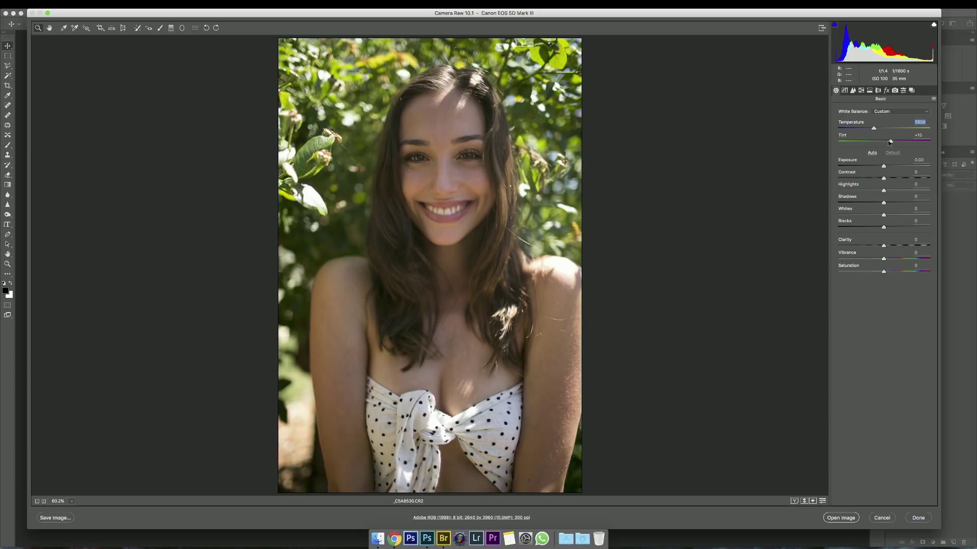
- Commit Temperature 5900 and Tint +18, then brighten Exposure to +0.40
left_click(891, 142)
left_click_drag(883, 167, 887, 167)
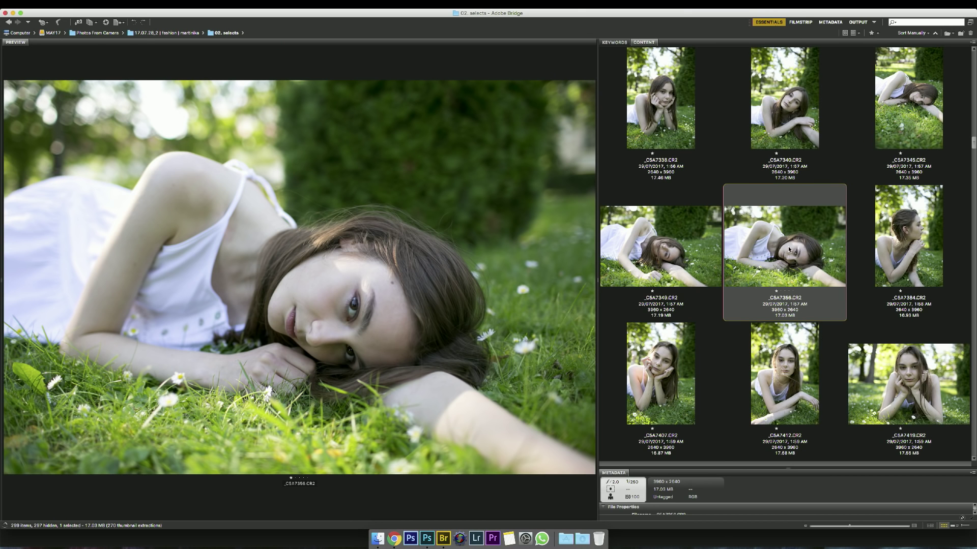
- Send the grass portrait to Photoshop, select the head-on-hand portrait, and open them in Camera Raw
left_click_drag(788, 247, 432, 535)
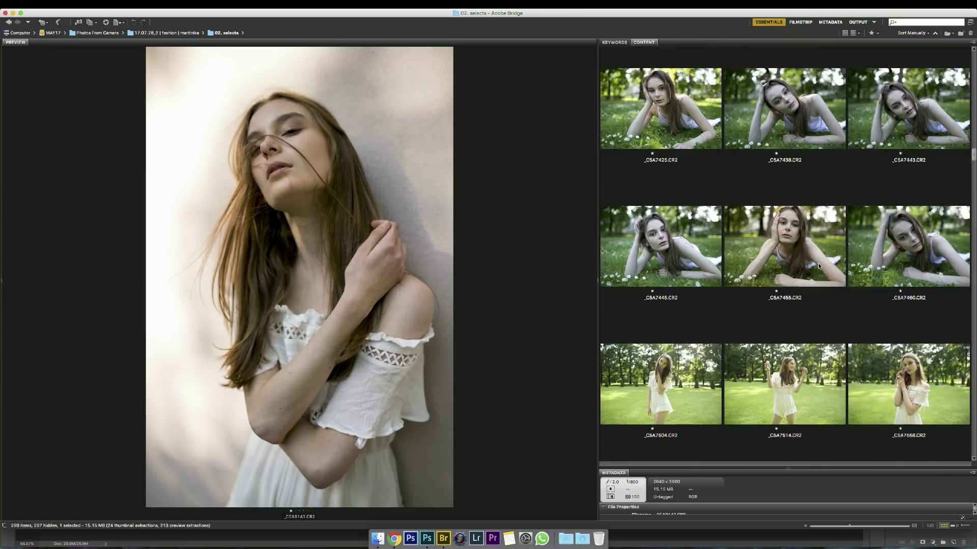
left_click(771, 259)
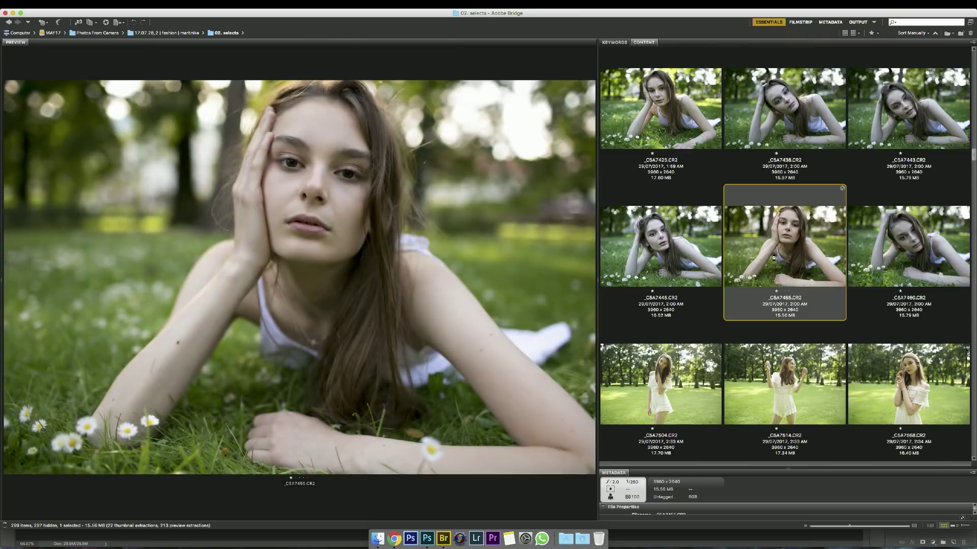
key("super+Return")
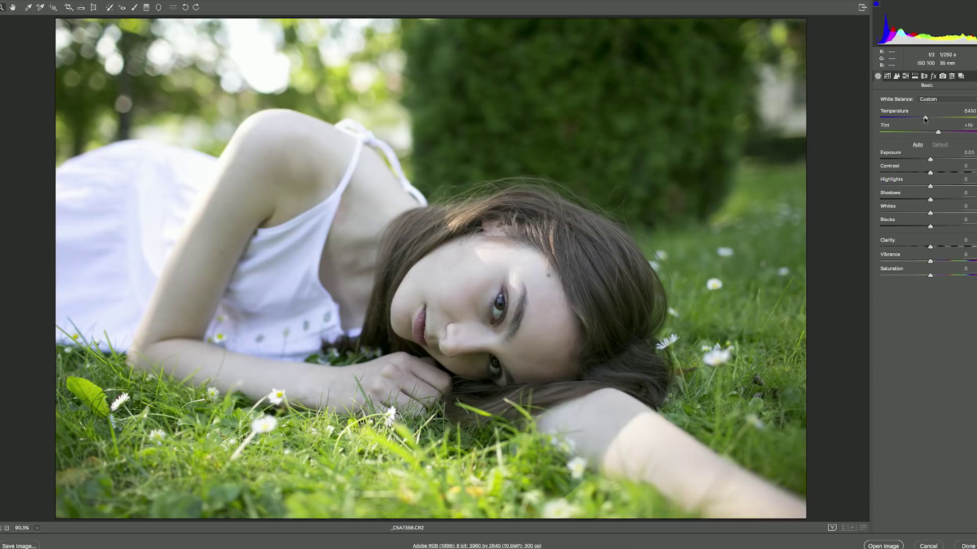
- Warm the grass portrait, then set Highlights -32, Shadows +14, Blacks -18, lower Saturation on the backlit photo, and open it
left_click_drag(924, 118, 938, 119)
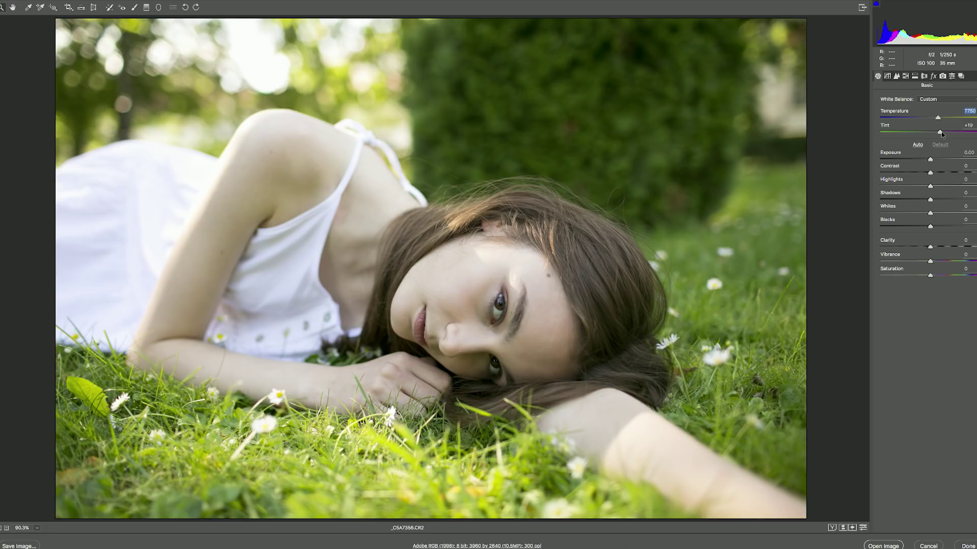
left_click(941, 133)
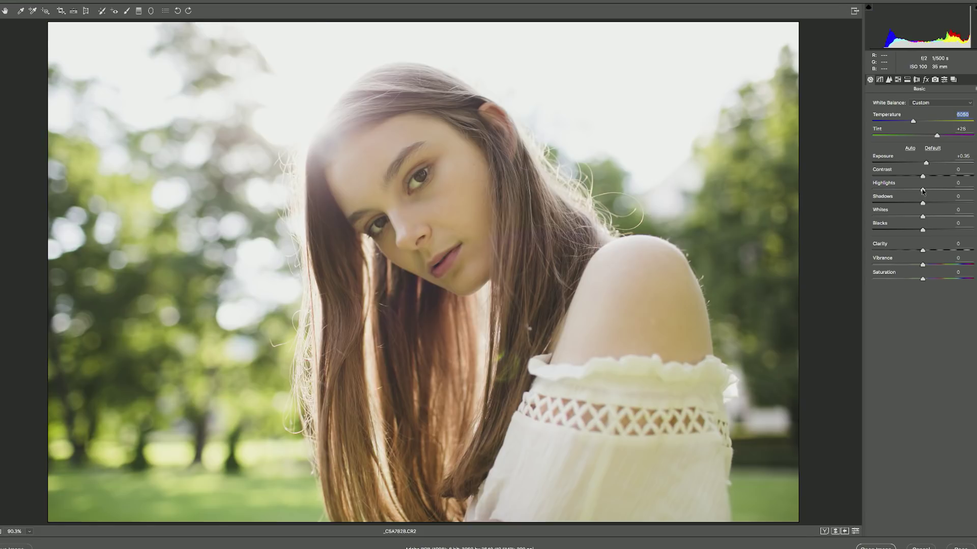
left_click_drag(922, 190, 914, 230)
mouse_move(922, 279)
left_mouse_down()
mouse_move(911, 279)
mouse_move(918, 266)
mouse_move(918, 279)
left_mouse_up()
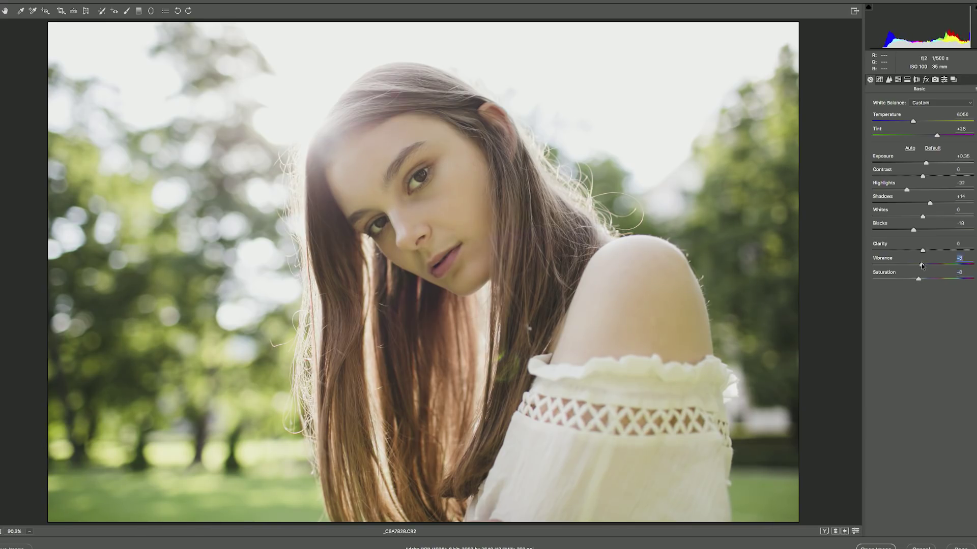
left_click(879, 548)
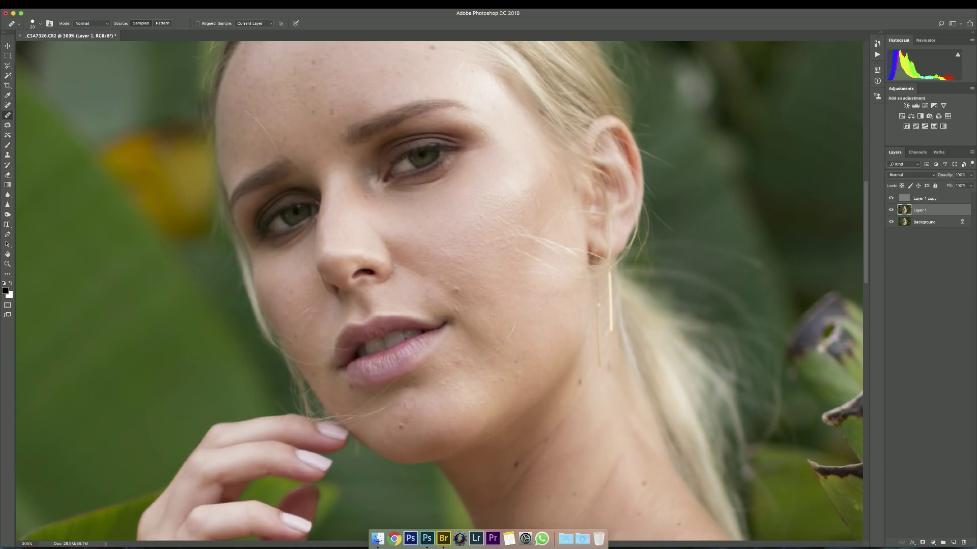
- Heal the blemish beside the nostril with the Spot Healing Brush
left_click_drag(406, 261, 409, 277)
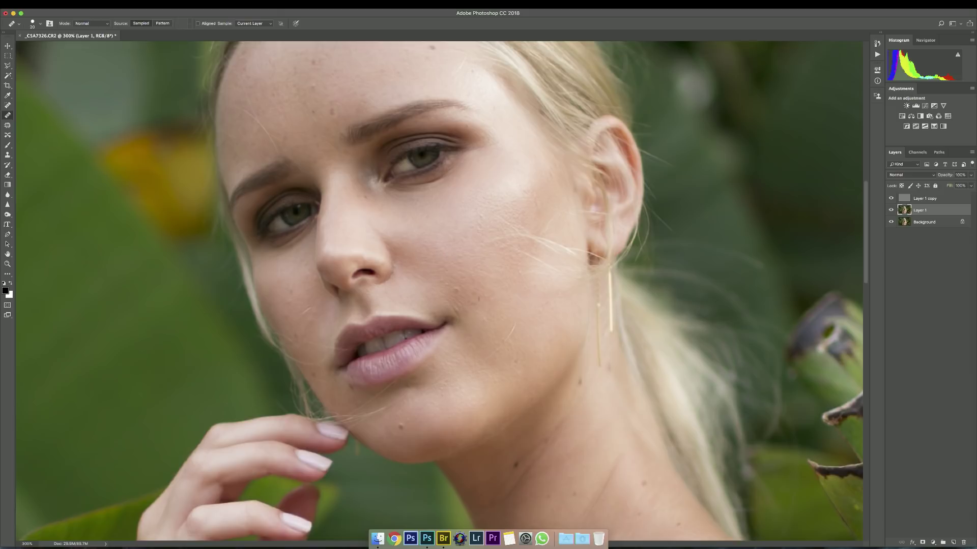
scroll(524, 351, "up", 5)
scroll(524, 351, "left", 5)
- Enlarge the brush slightly and heal the spot on the forehead
key("bracketright")
left_click_drag(401, 145, 369, 168)
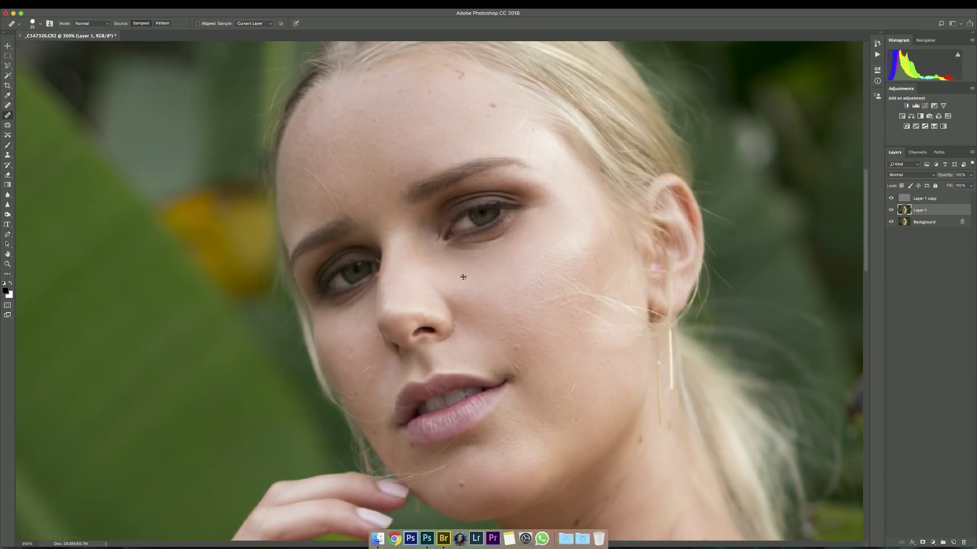
scroll(417, 291, "down", 5)
scroll(417, 291, "left", 4)
- Heal the small spot below the left eye and enlarge the brush
left_click(417, 245)
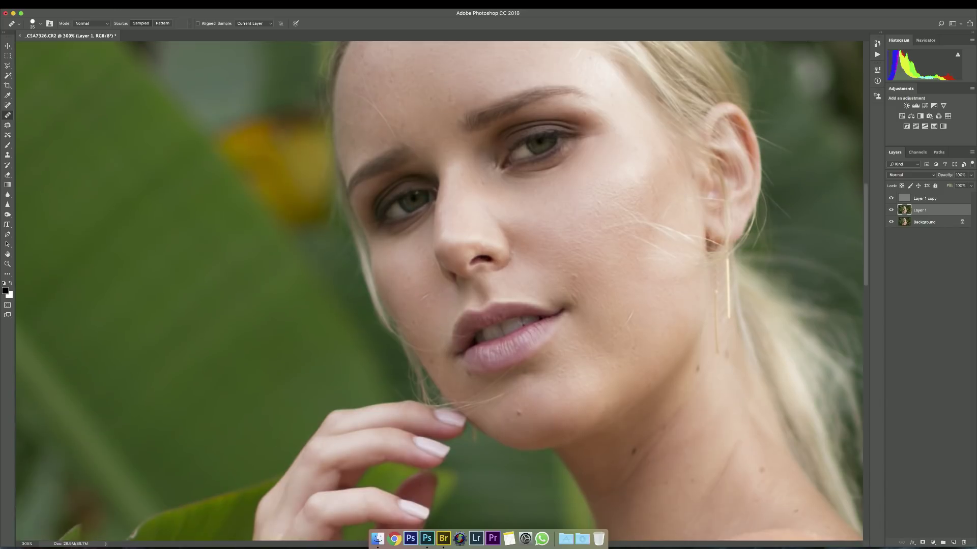
scroll(655, 326, "down", 2)
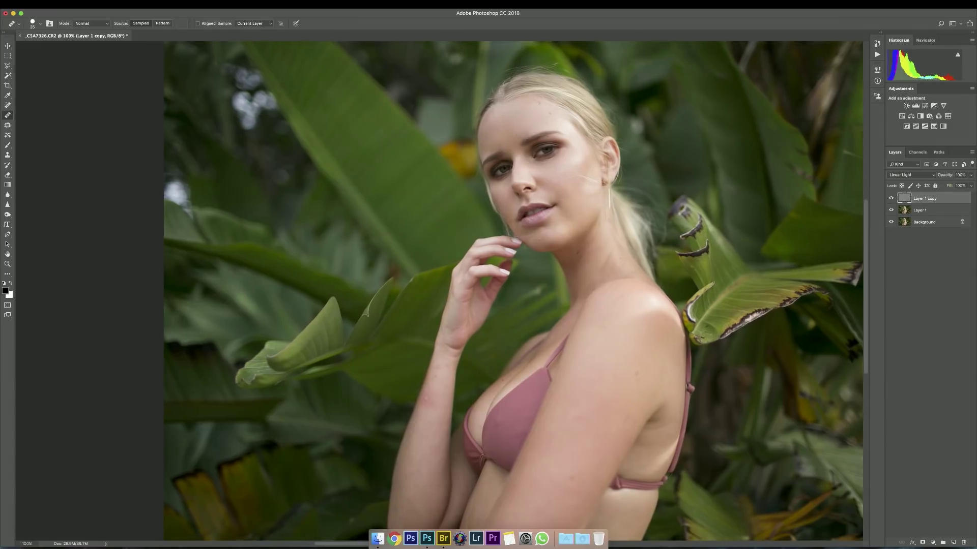
scroll(539, 168, "up", 5)
key("]")
key("]")
key("]")
key("]")
key("]")
scroll(600, 170, "down", 5)
scroll(495, 127, "up", 5)
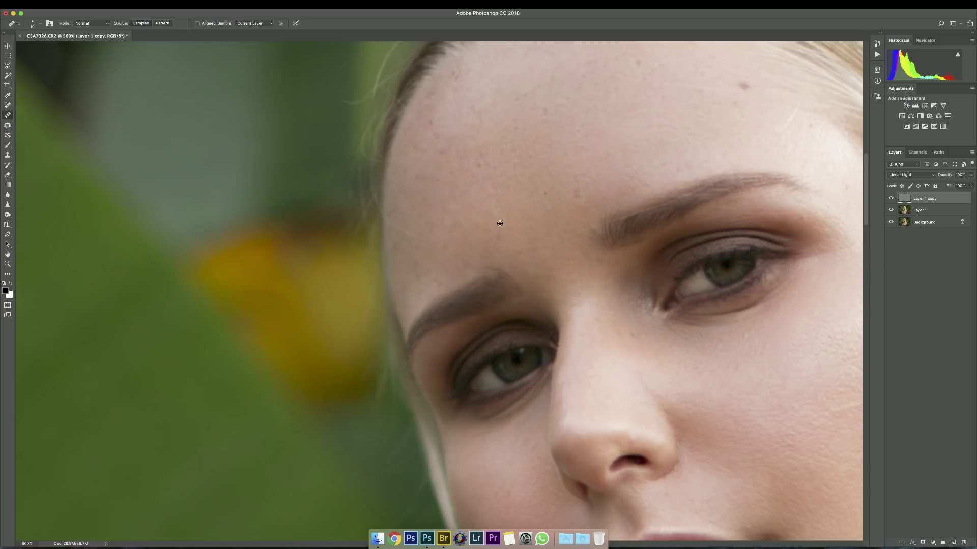
scroll(571, 229, "down", 5)
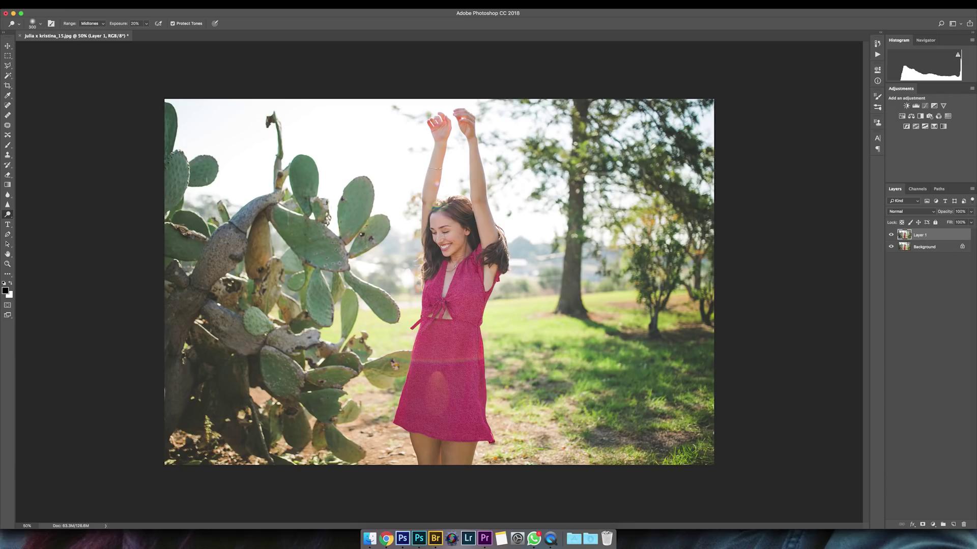
- Switch to the Burn tool with Range set to Shadows and a much larger brush
key("shift+o")
key("bracketleft")
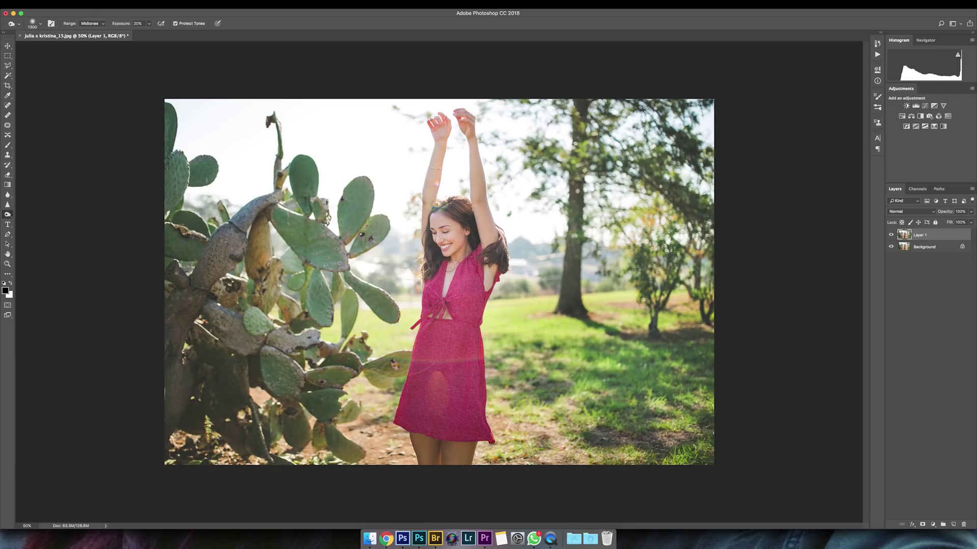
key("alt+shift+s")
key("bracketright")
key("bracketright")
key("bracketright")
key("bracketright")
key("bracketright")
key("bracketright")
key("bracketright")
key("bracketright")
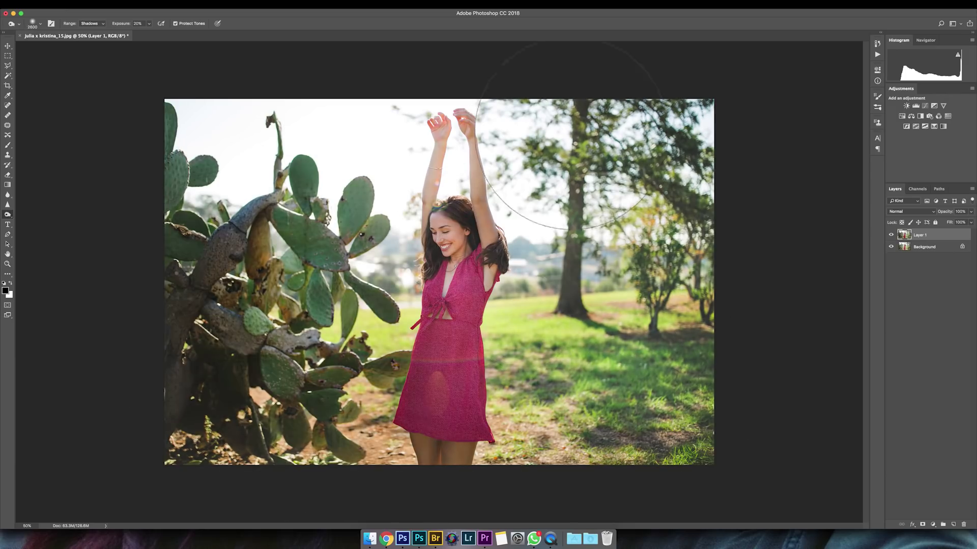
- Return to the Dodge tool and toggle Layer 1 off and on to compare before and after
key("shift+o")
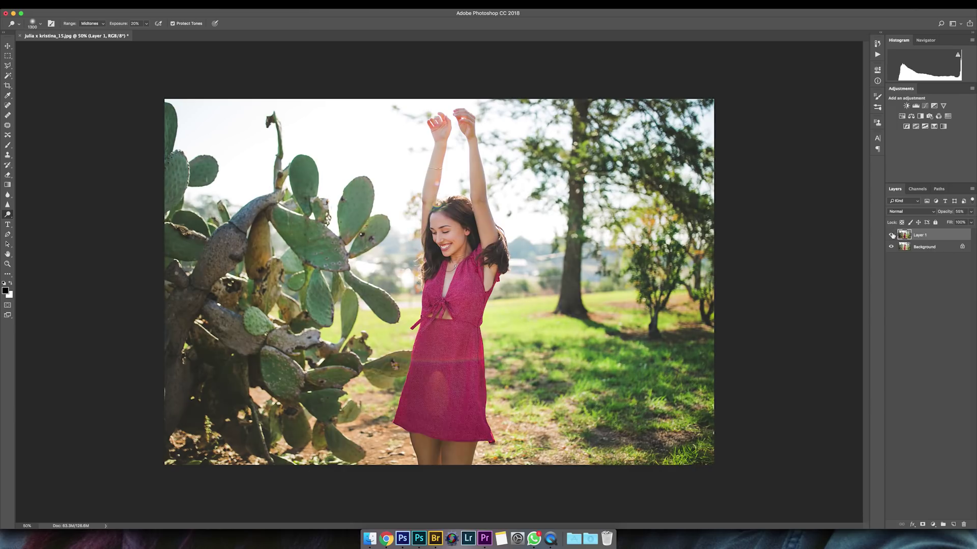
left_click(890, 235)
left_click(891, 234)
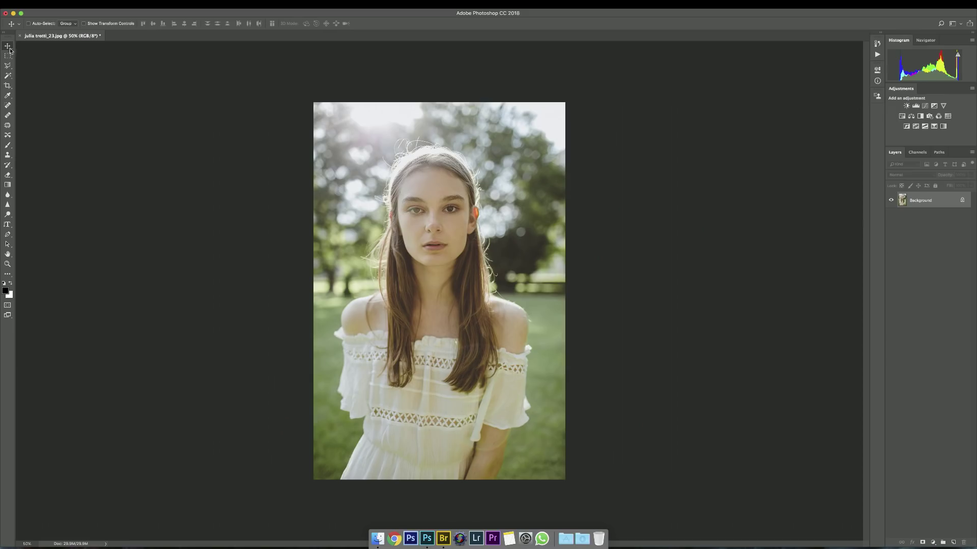
- Set Dodge to Midtones, 20% exposure with Protect Tones, and brighten under the right eye and left cheek
left_click(8, 214)
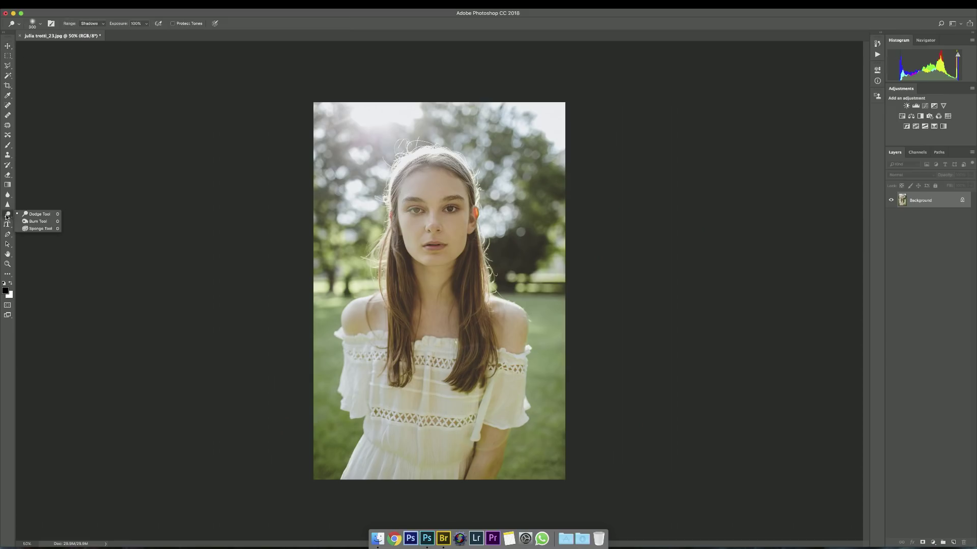
left_click(41, 218)
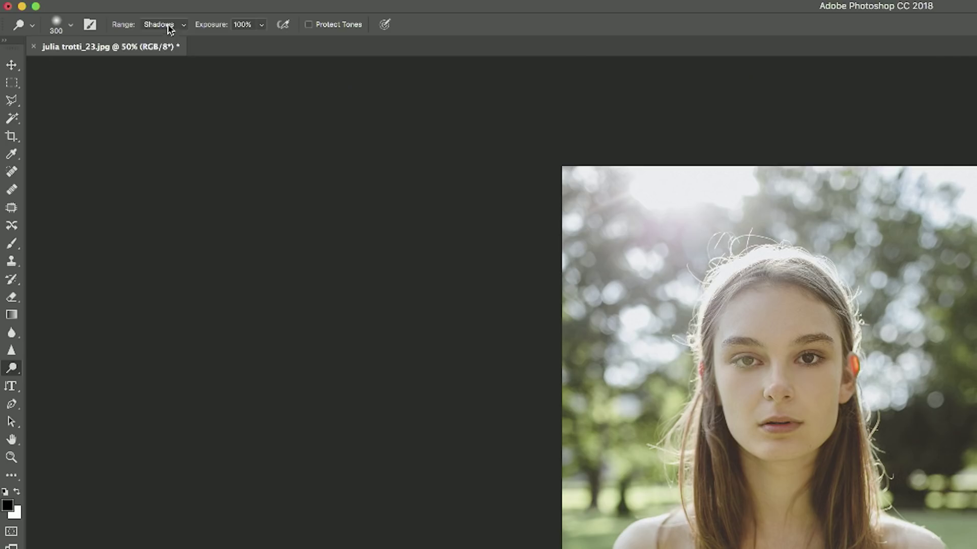
left_click(92, 23)
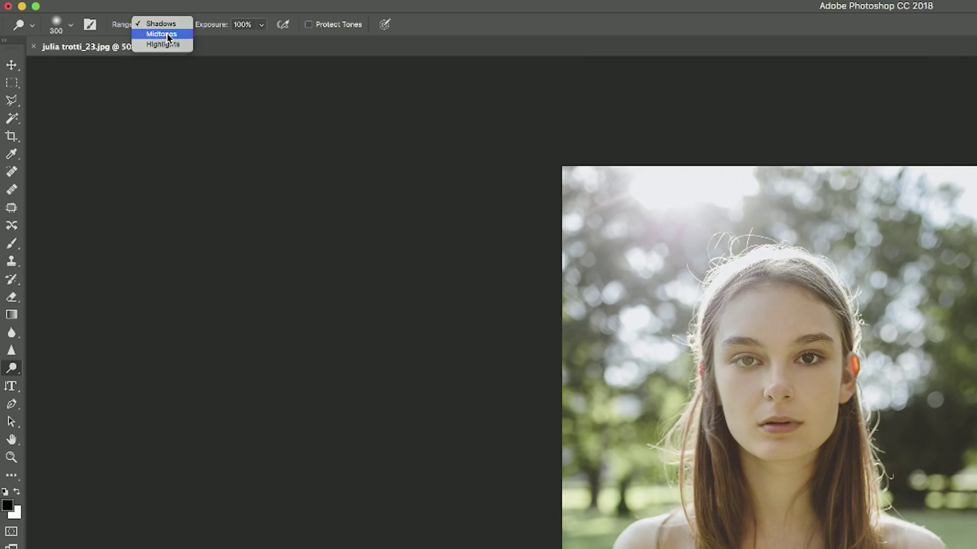
left_click(96, 28)
double_click(242, 25)
type("20")
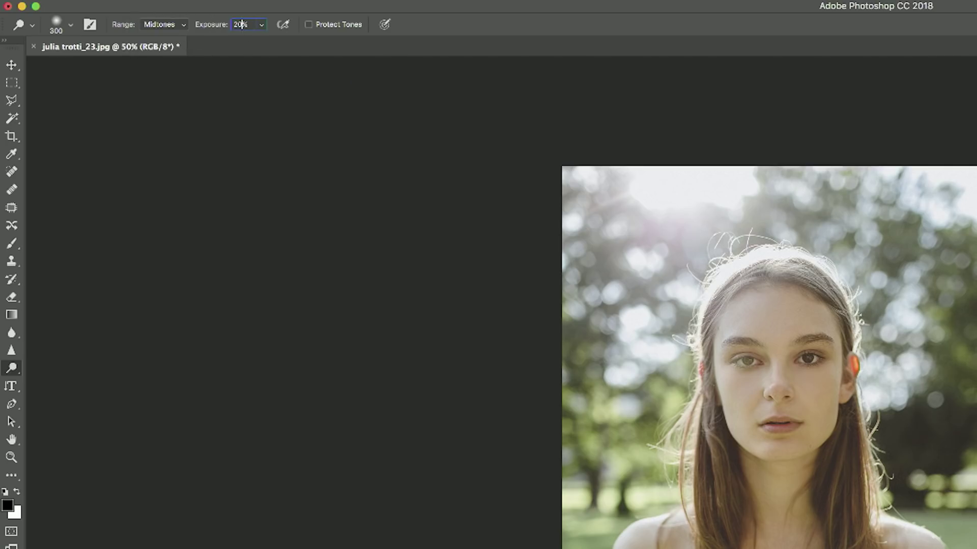
left_click(308, 25)
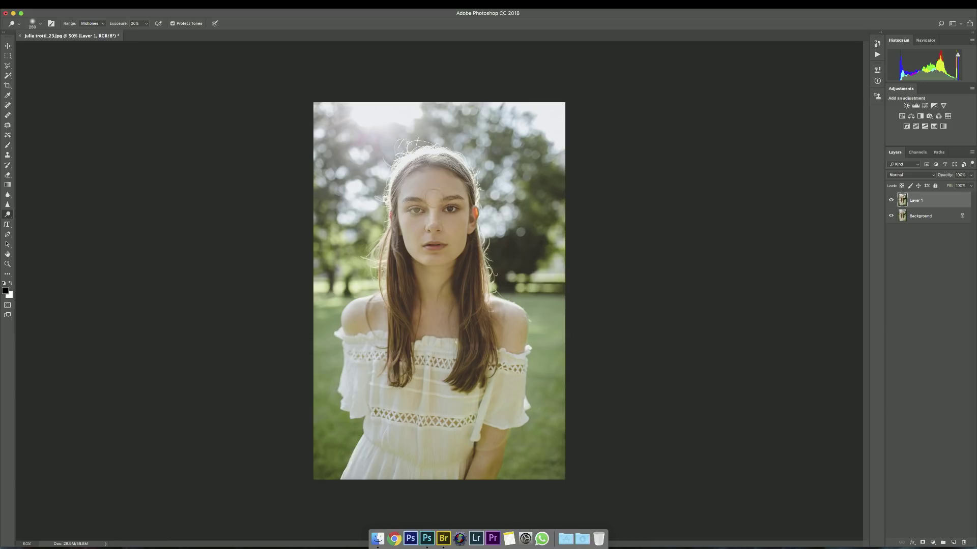
left_click(461, 220)
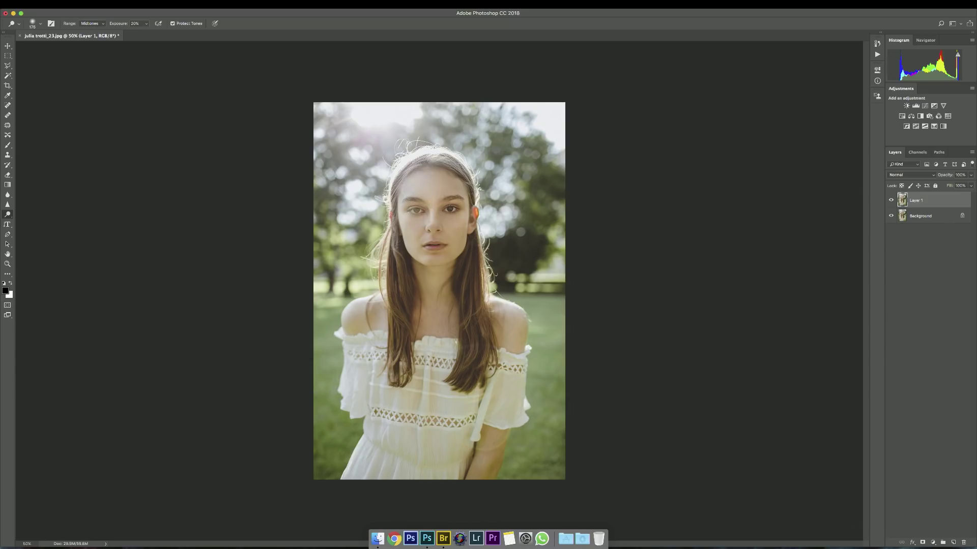
left_click_drag(410, 244, 434, 259)
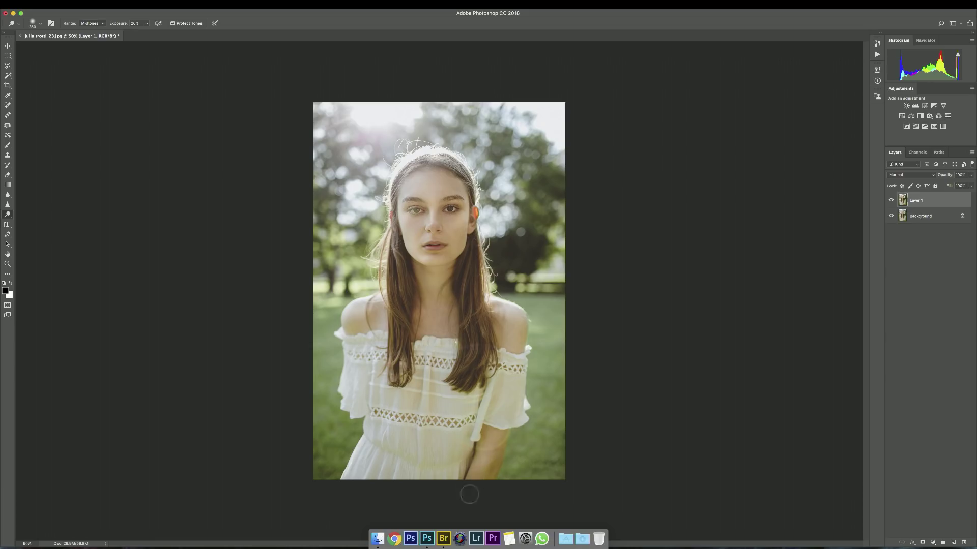
- Switch to the Burn tool at Midtones, re-enter its exposure strength, and enable Protect Tones
left_click_drag(8, 215, 39, 220)
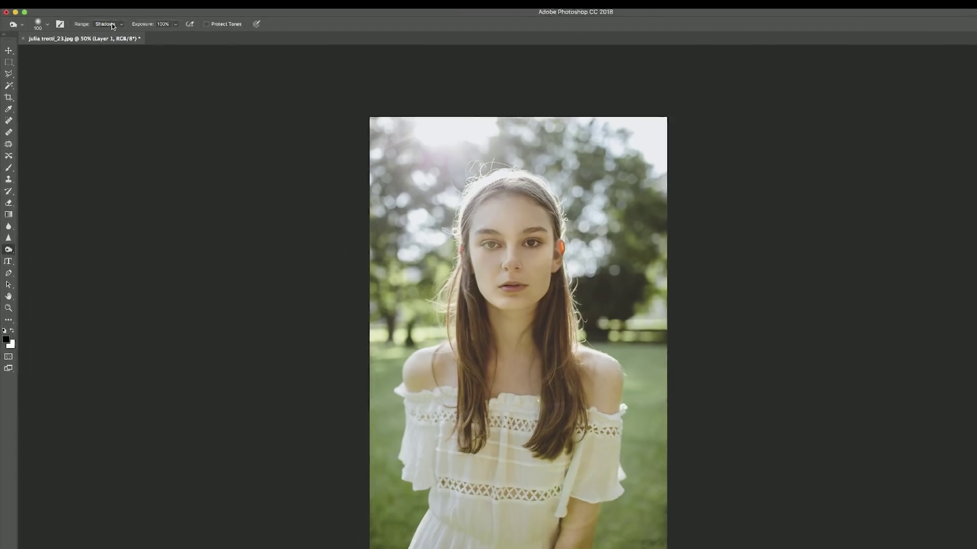
left_click(91, 23)
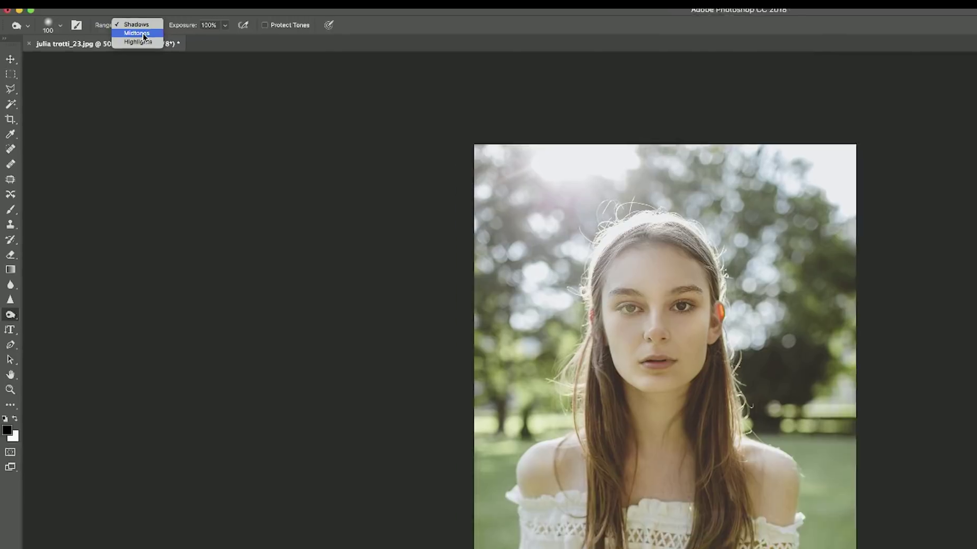
left_click(103, 29)
double_click(248, 26)
type("2")
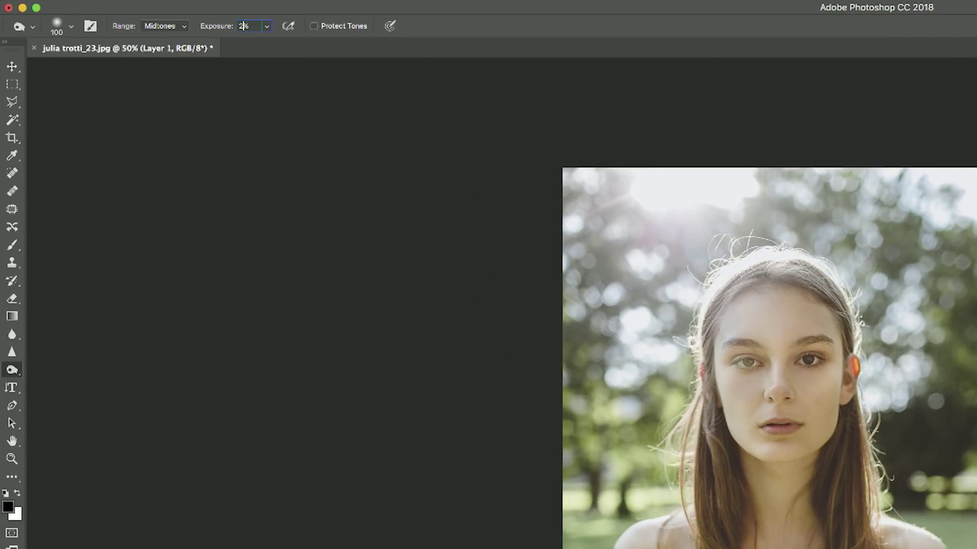
left_click(314, 26)
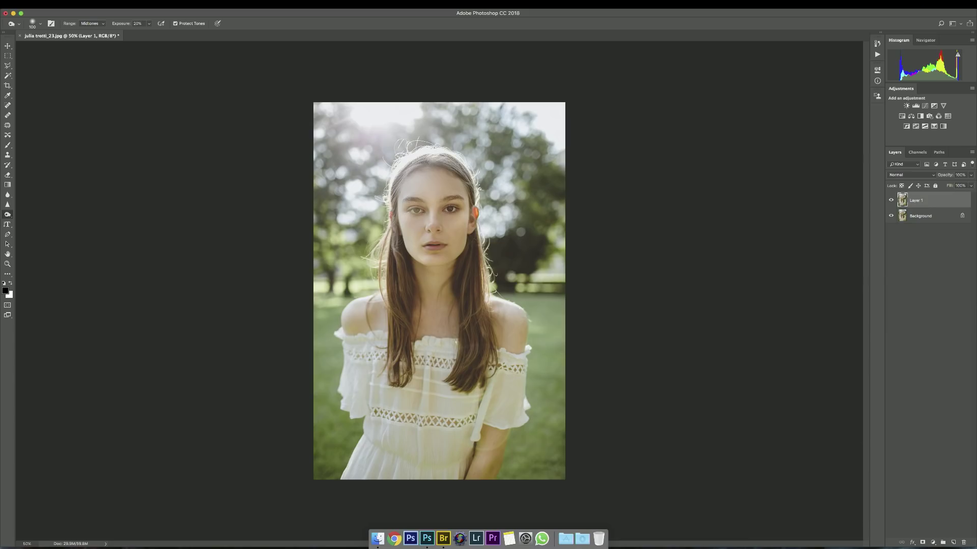
- Change the tonal range to Shadows and resize the brush while working the edges
key("bracketright")
key("bracketright")
key("bracketright")
key("bracketright")
key("bracketright")
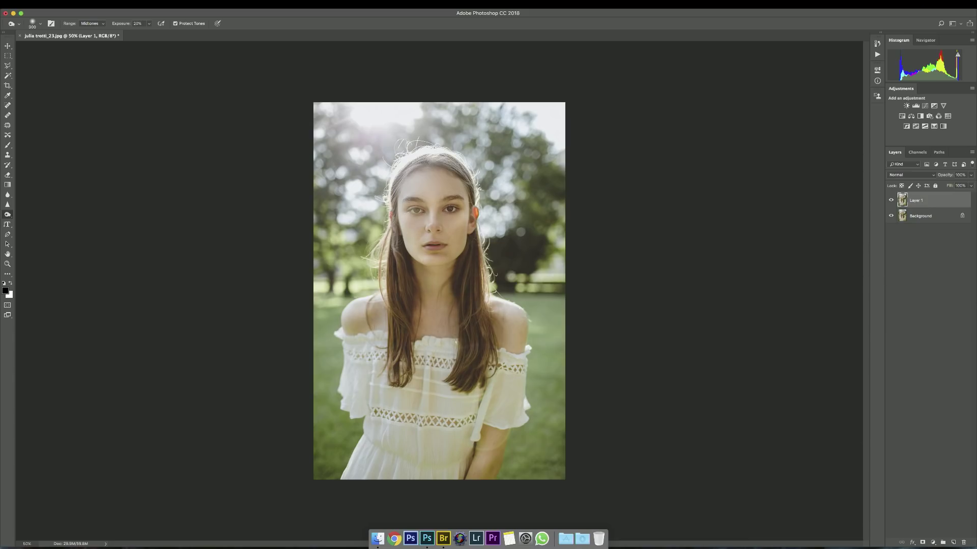
key("bracketleft")
key("bracketleft")
key("bracketleft")
key("bracketleft")
key("bracketleft")
key("bracketleft")
key("bracketleft")
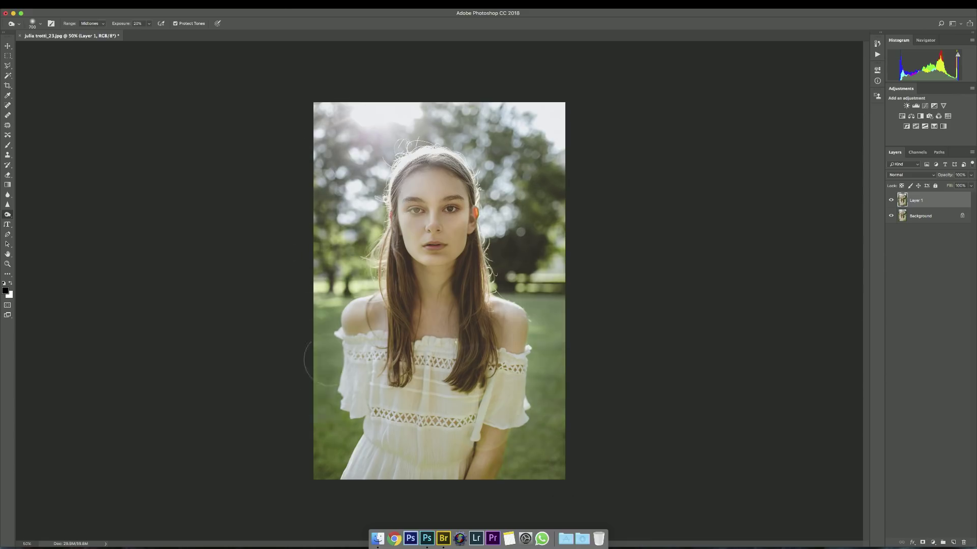
left_click(92, 23)
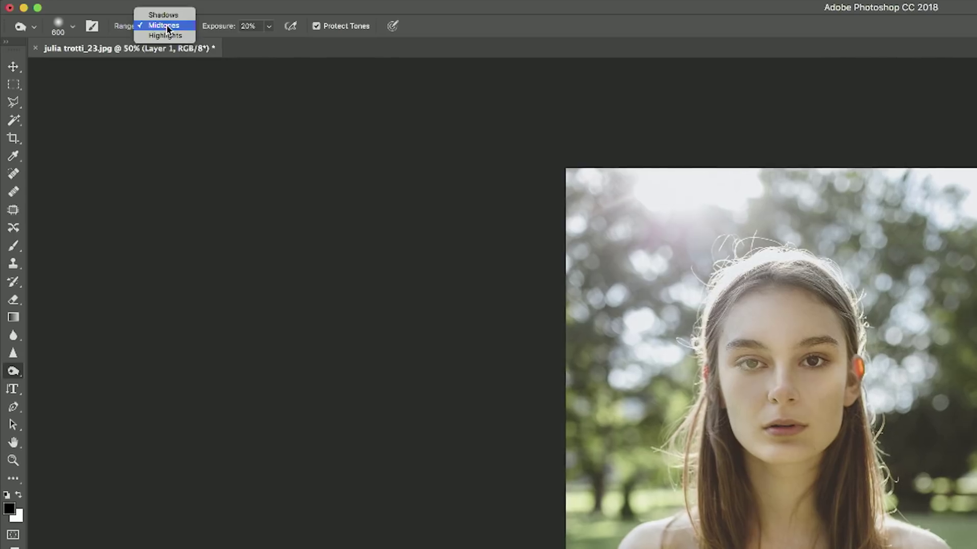
left_click(90, 16)
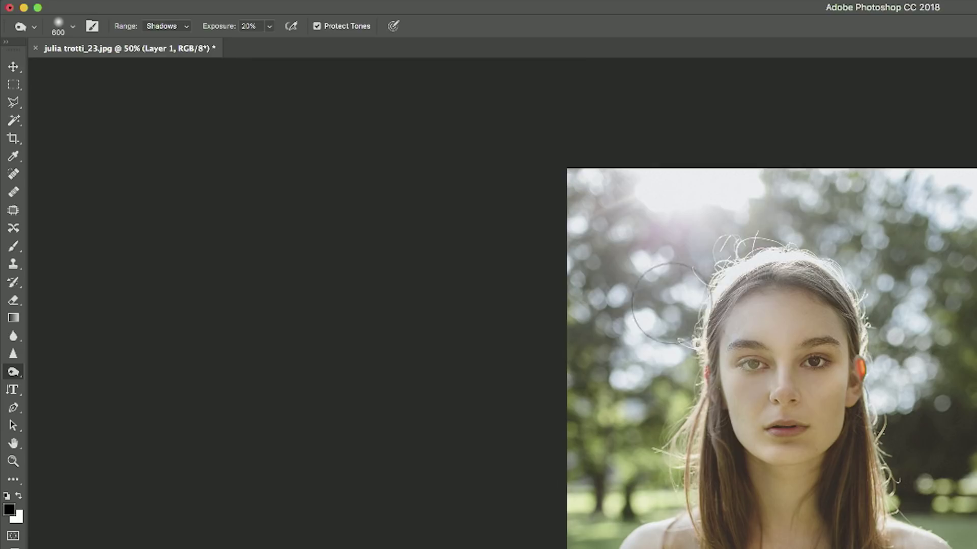
key("bracketleft")
key("bracketleft")
key("bracketleft")
key("bracketleft")
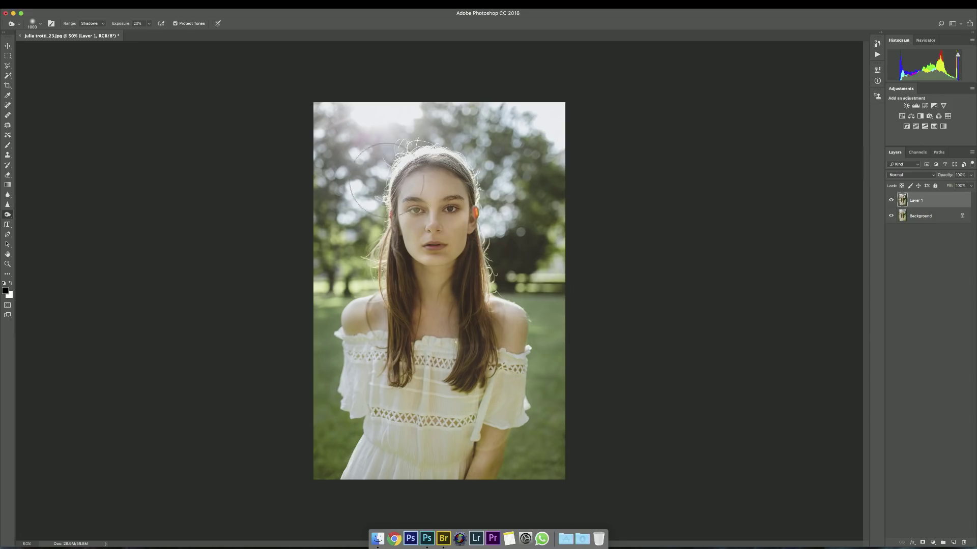
key("bracketright")
key("bracketright")
key("bracketright")
key("bracketright")
key("bracketright")
key("bracketright")
key("bracketright")
key("bracketleft")
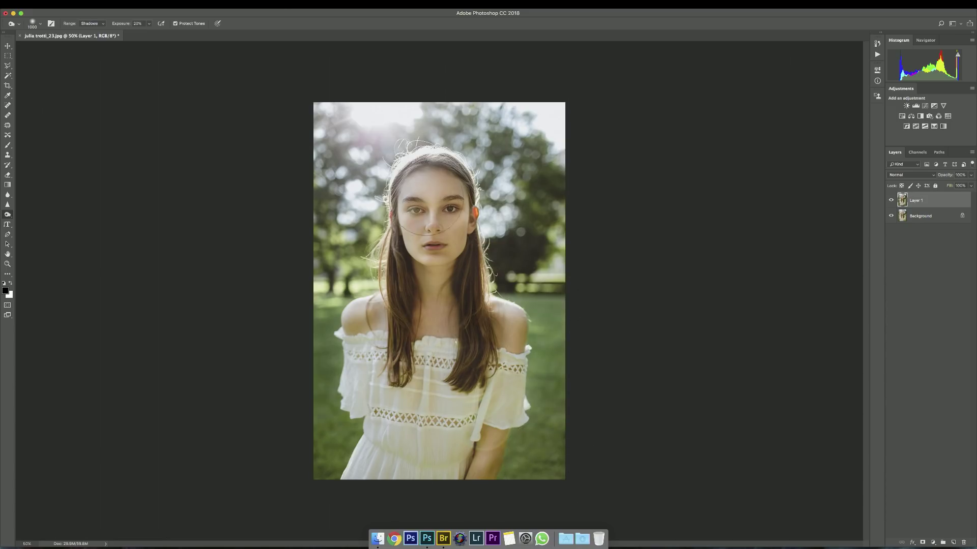
key("bracketleft")
- Switch to the Move tool and scrub Layer 1's opacity down to 86%
key("v")
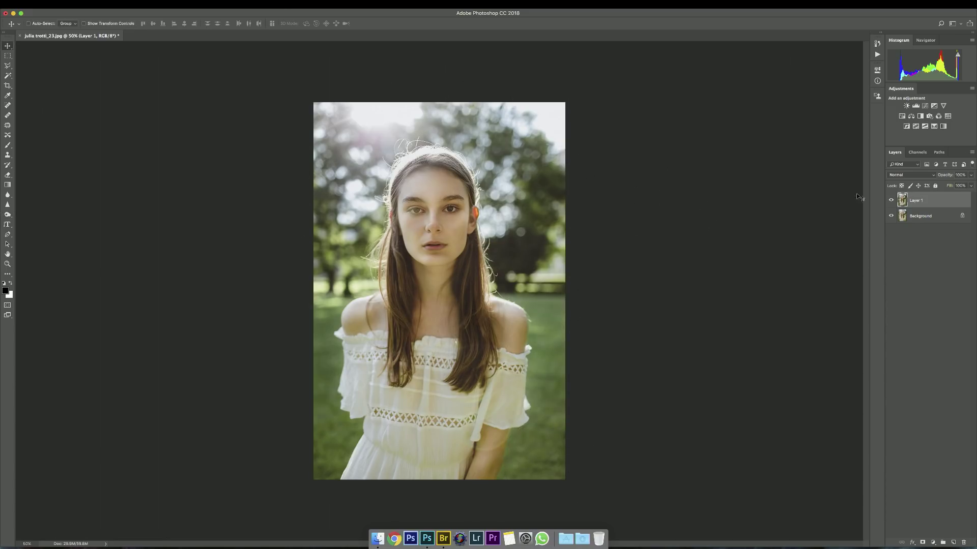
left_click_drag(948, 177, 942, 175)
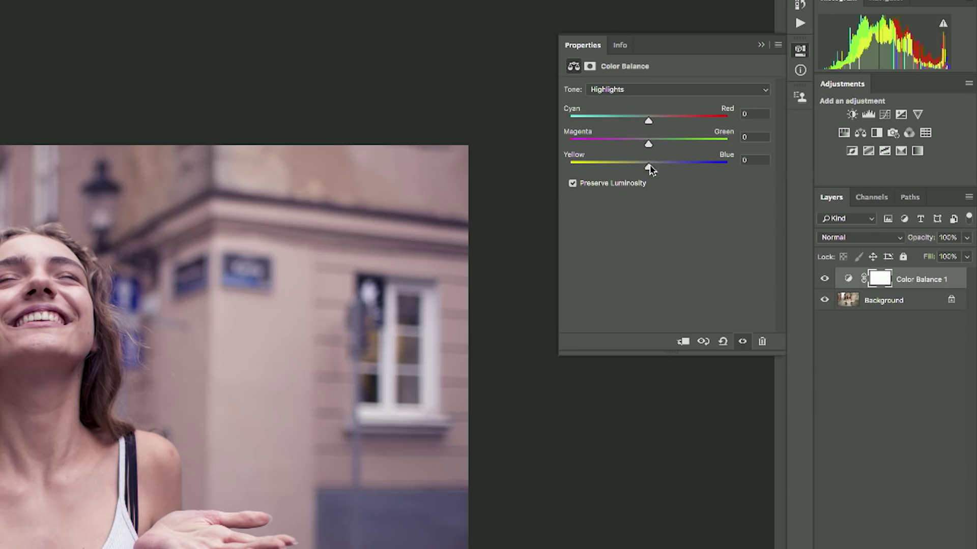
- Shift the highlights toward yellow and pull back the shadows' green and blue shift
left_click_drag(648, 167, 654, 145)
left_click(636, 92)
left_click(638, 74)
mouse_move(658, 167)
left_mouse_down()
mouse_move(639, 166)
mouse_move(650, 167)
left_mouse_up()
- Adjust the cactus photo's midtone magenta-green balance
left_click(622, 90)
left_click(622, 98)
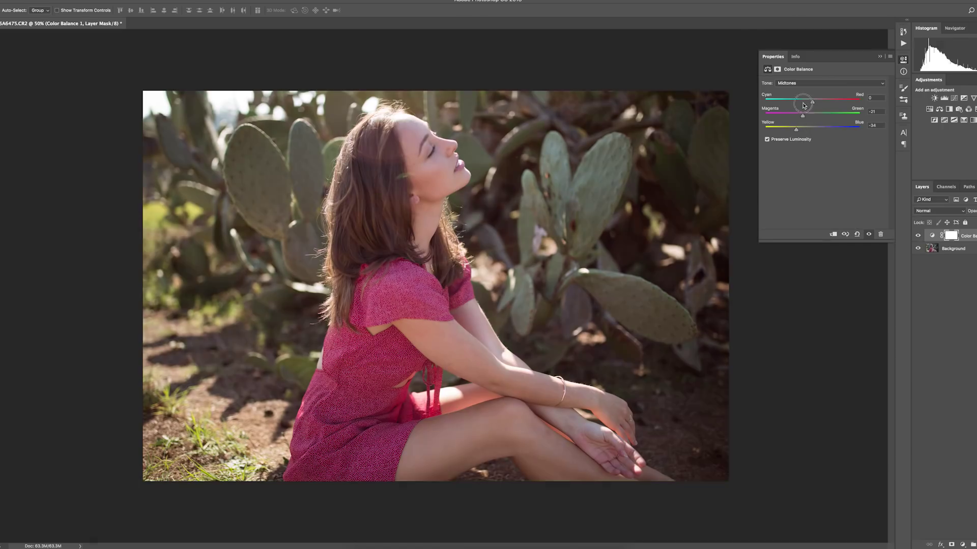
left_click(813, 116)
left_click_drag(812, 117, 829, 127)
- Cycle through Highlights and Shadows, adjusting the shadows' and midtones' magenta-green balance
left_click(829, 82)
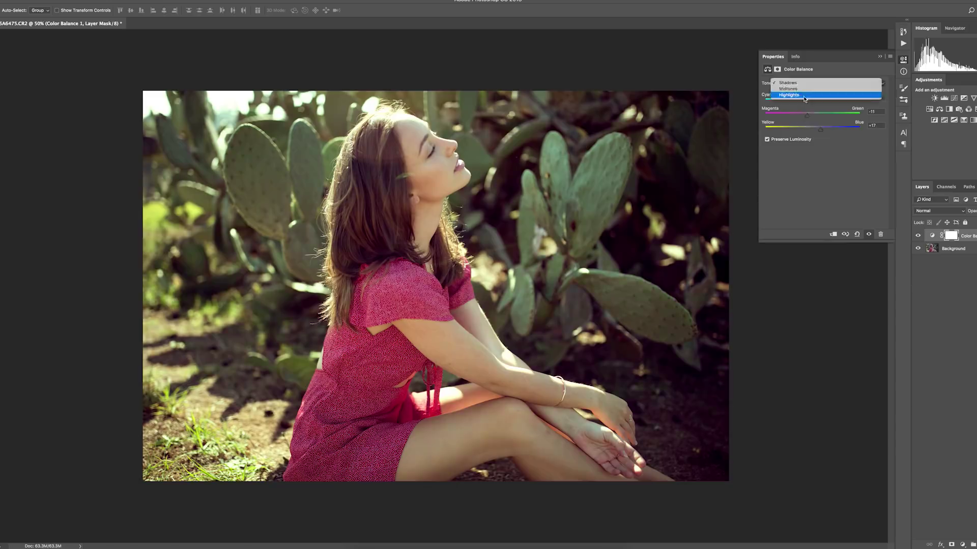
left_click(788, 94)
left_click(829, 83)
left_click(829, 83)
left_click(829, 83)
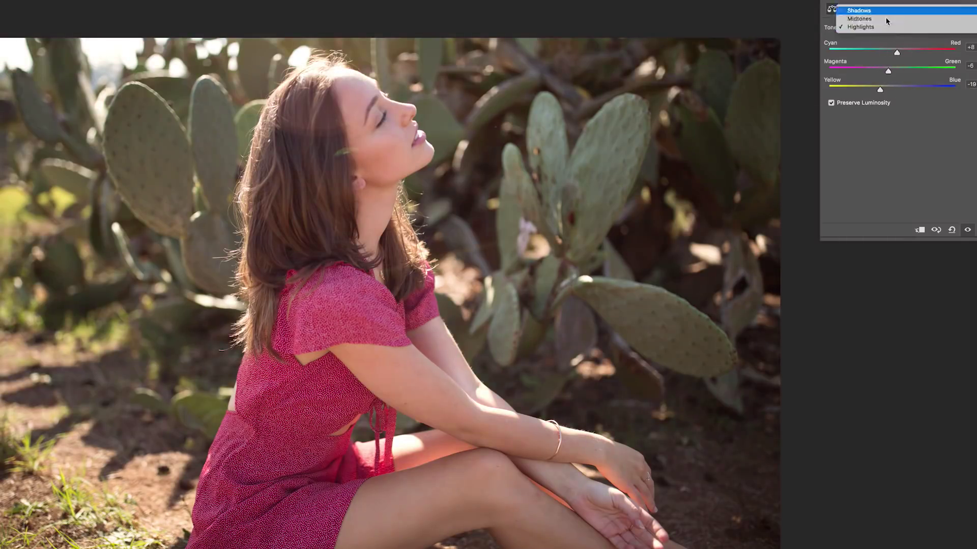
left_click(788, 62)
left_click(812, 117)
left_click_drag(890, 73, 900, 92)
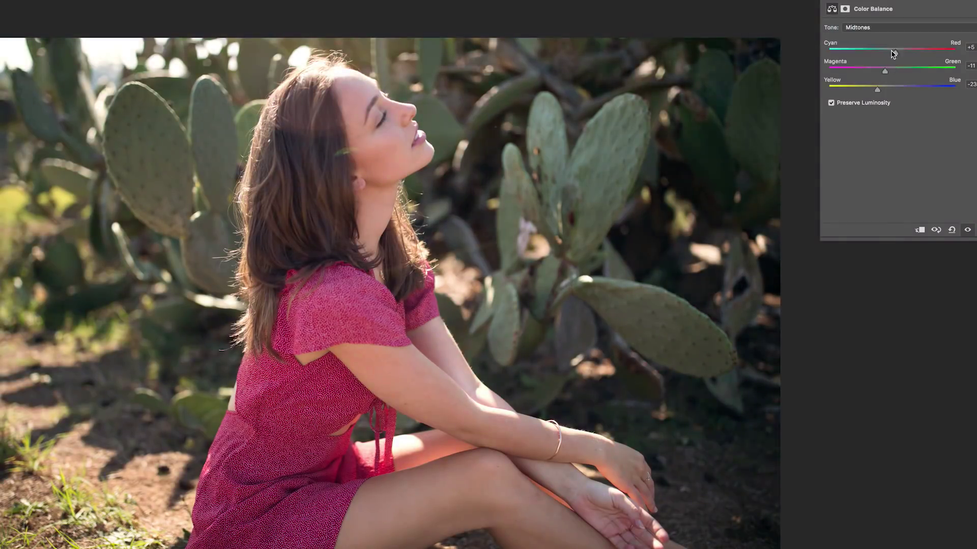
left_click_drag(889, 66, 890, 72)
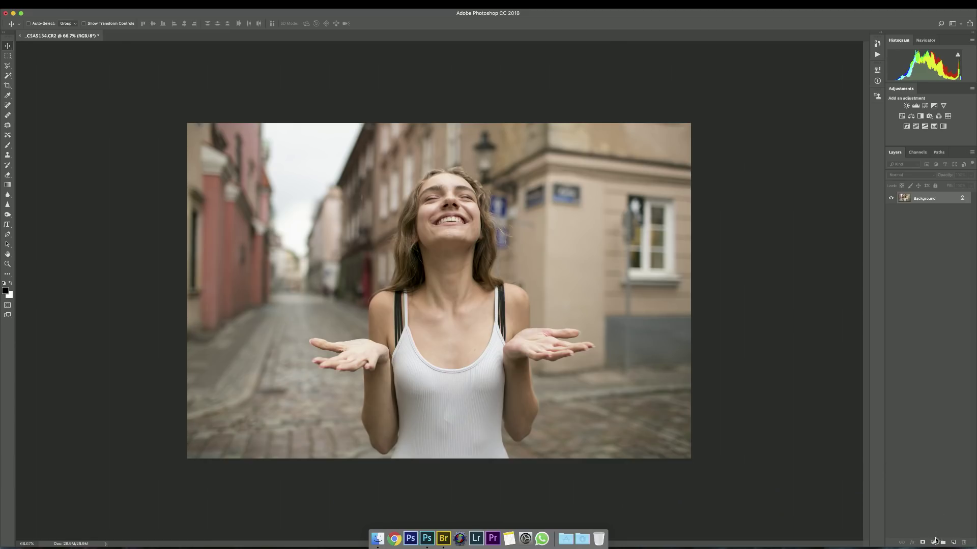
left_click(934, 541)
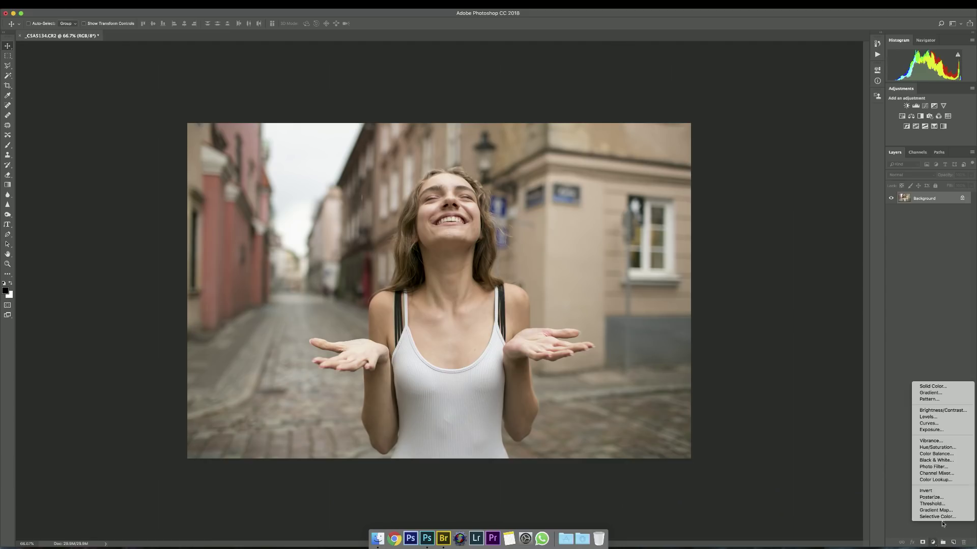
- Add a Color Balance layer, push midtones toward yellow and nudge highlights toward green
left_click(943, 453)
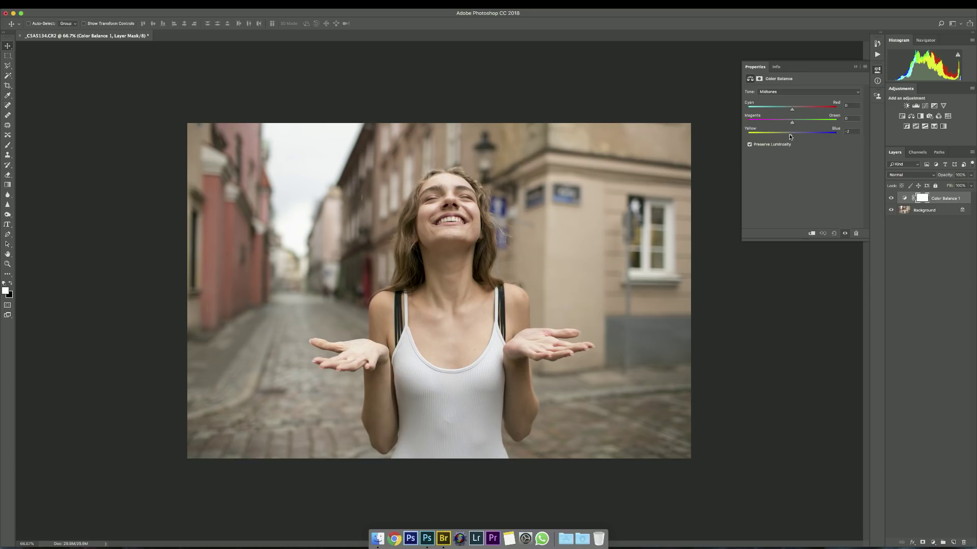
left_click_drag(782, 137, 781, 135)
left_click(778, 92)
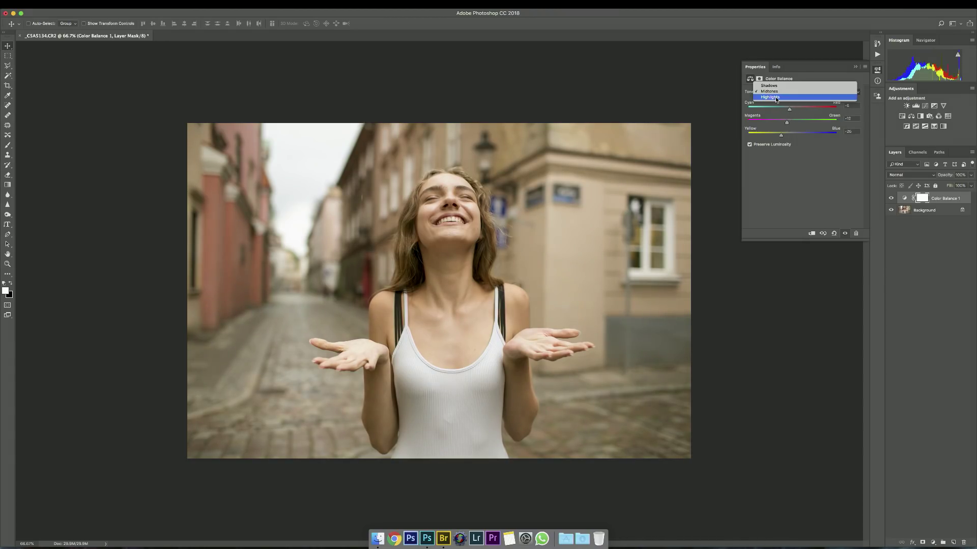
left_click(775, 97)
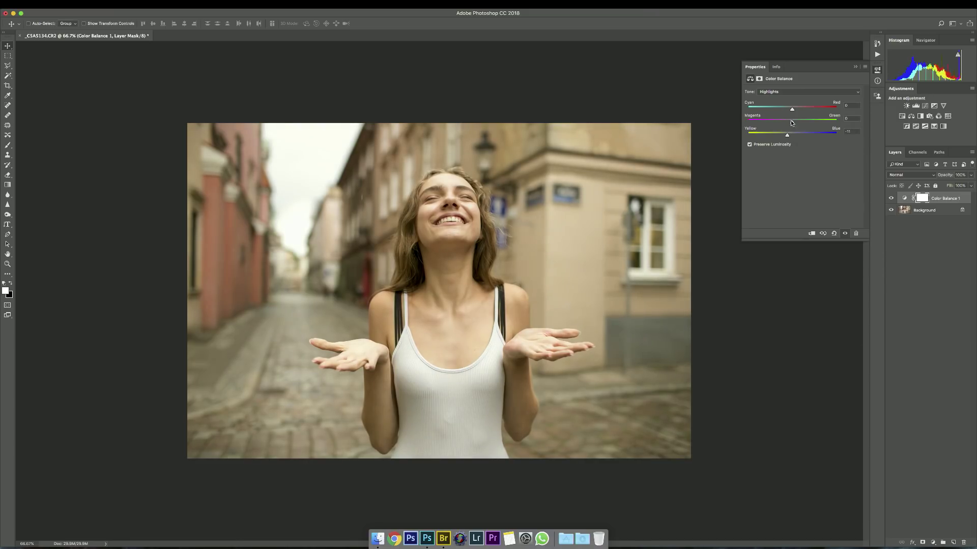
left_click_drag(788, 122, 789, 125)
- Push the shadows slightly further toward yellow
left_click(781, 92)
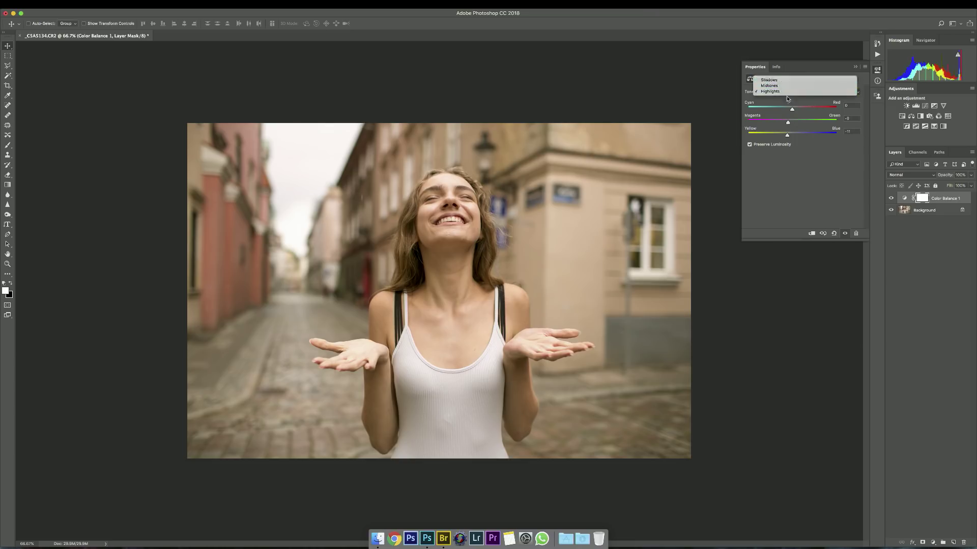
left_click(779, 78)
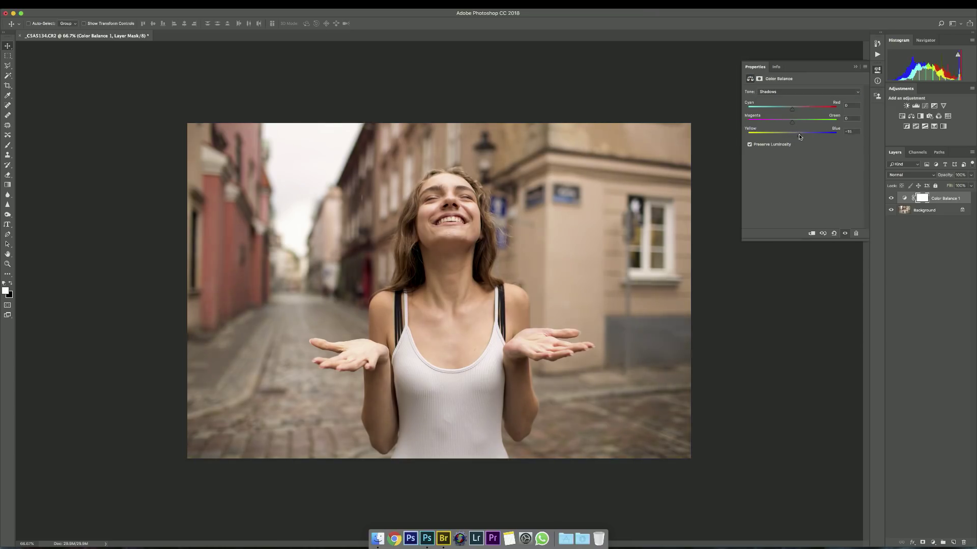
left_click_drag(801, 136, 802, 135)
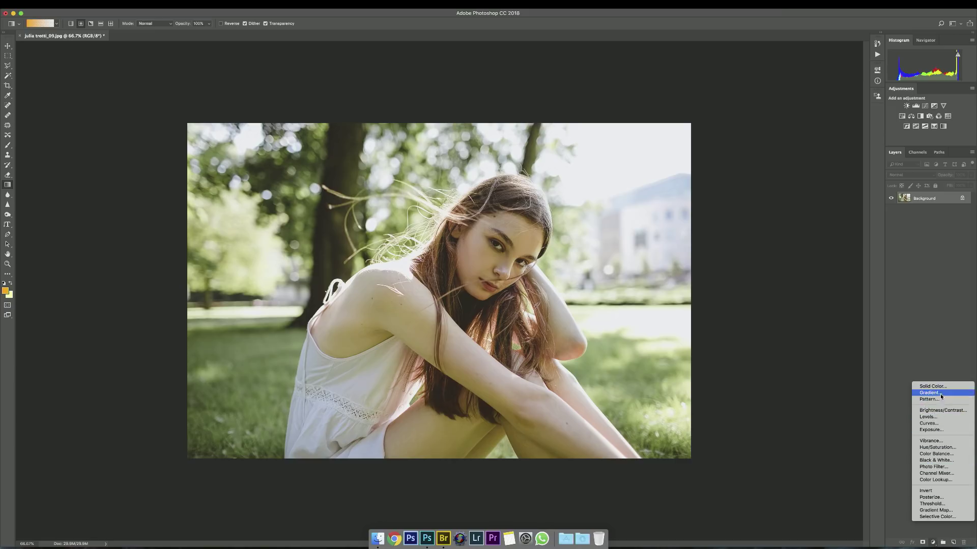
- Add a Gradient Fill layer using the Foreground to Background preset with an orange foreground hue
left_click(938, 396)
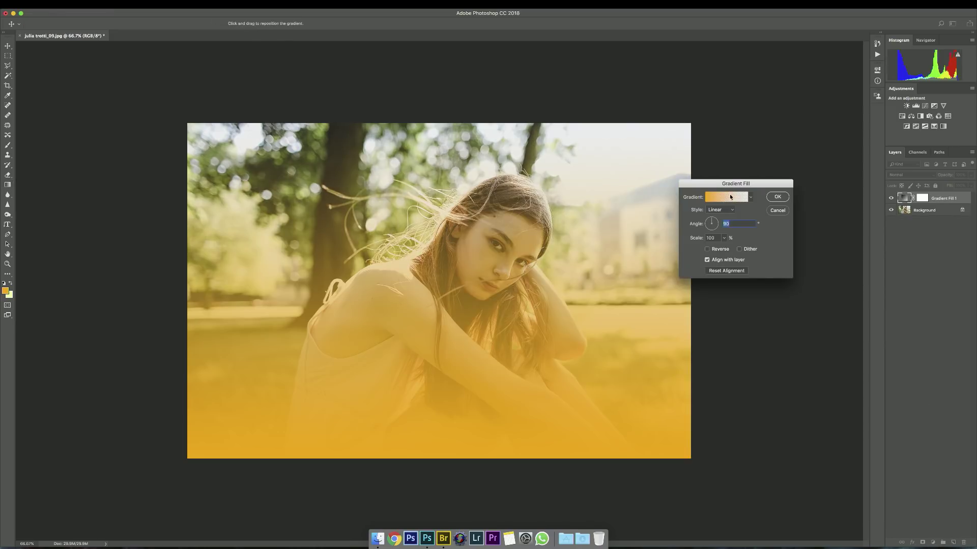
left_click(751, 197)
left_click(689, 212)
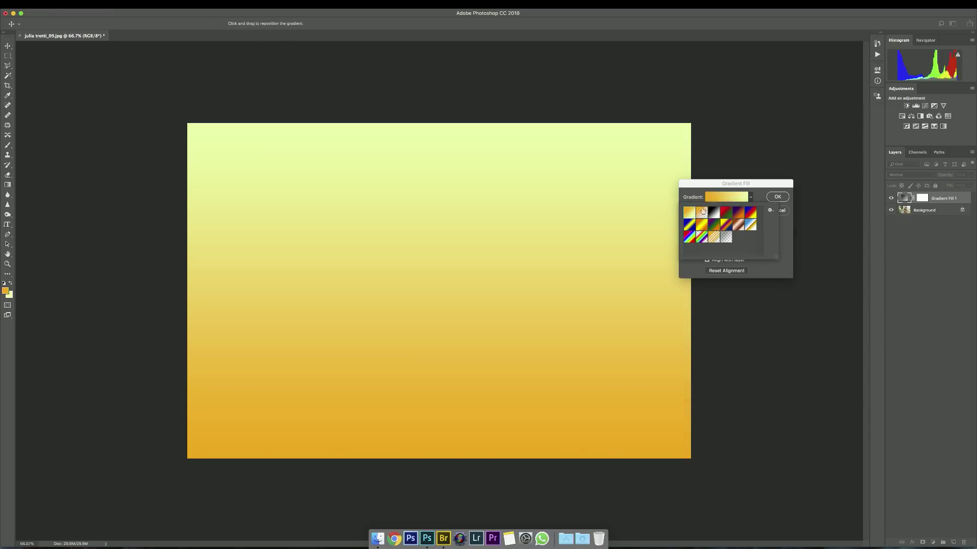
left_click(738, 186)
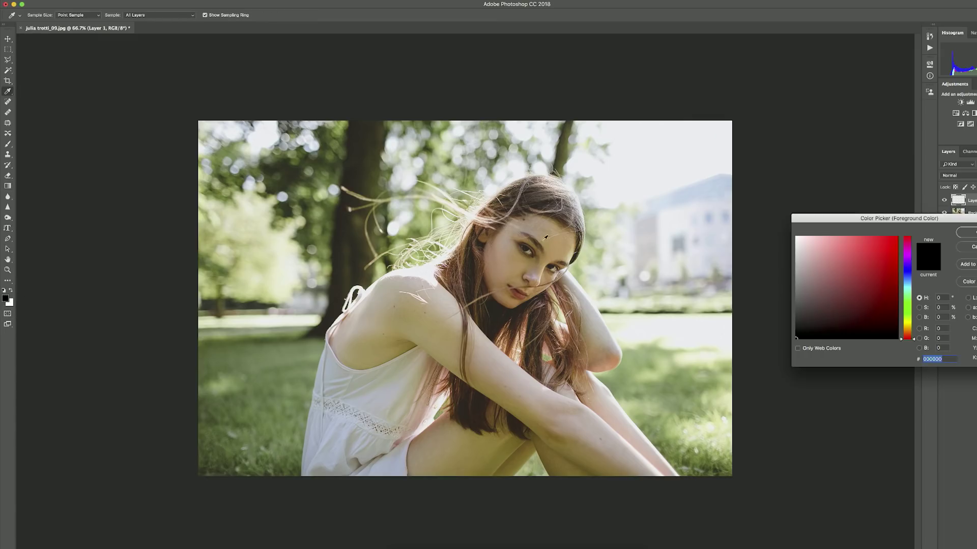
left_click_drag(907, 336, 909, 329)
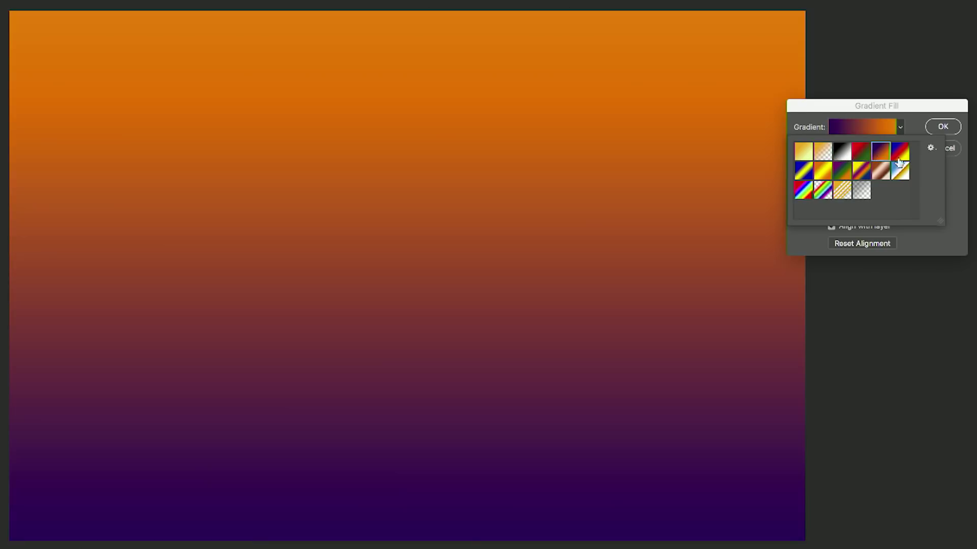
- Make the gradient Radial at a -45.18° angle and place its glow at the upper right
left_click(899, 152)
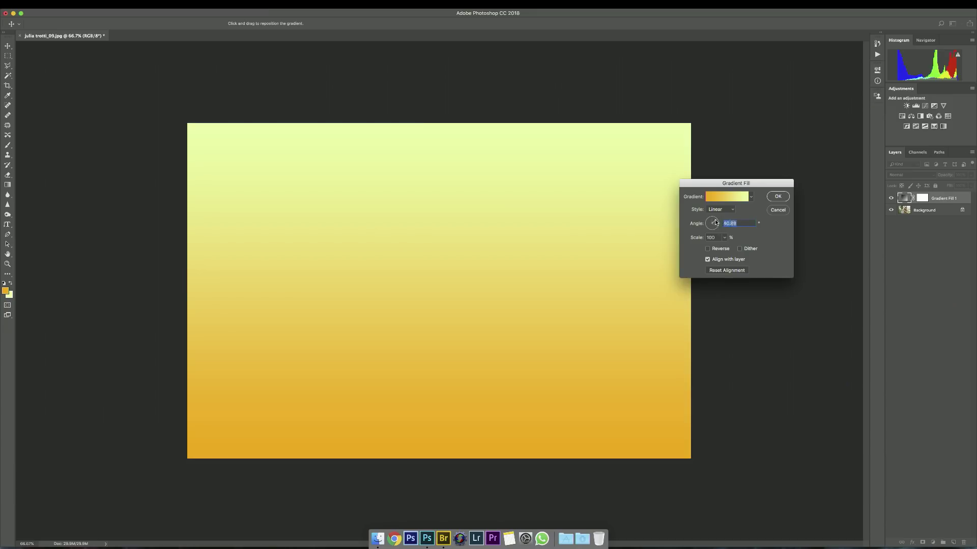
left_click_drag(715, 223, 723, 248)
left_click(724, 237)
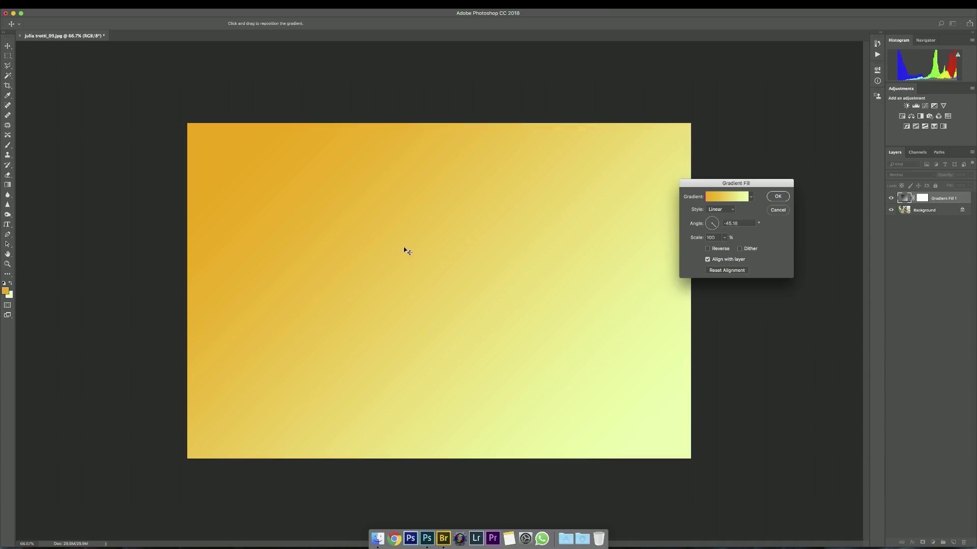
left_click_drag(402, 242, 549, 194)
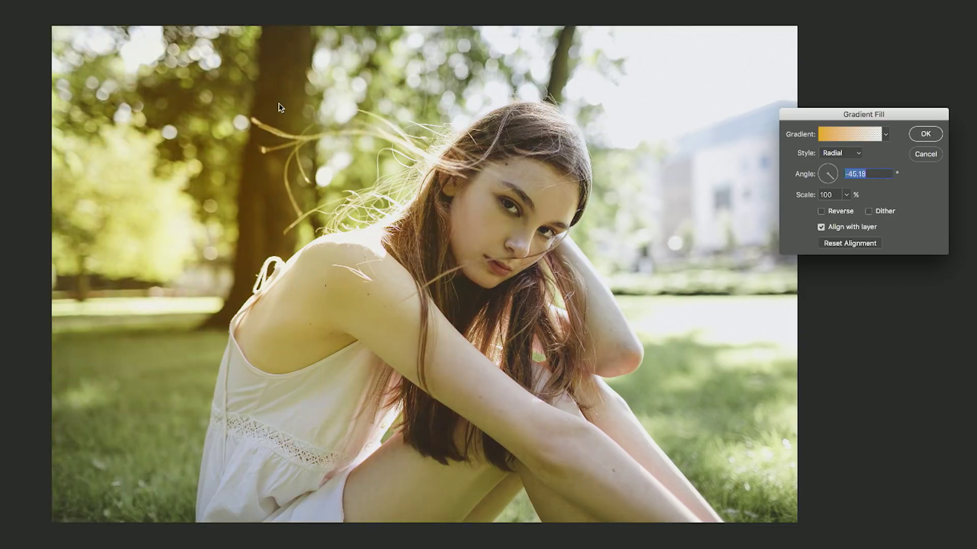
left_click_drag(257, 147, 733, 117)
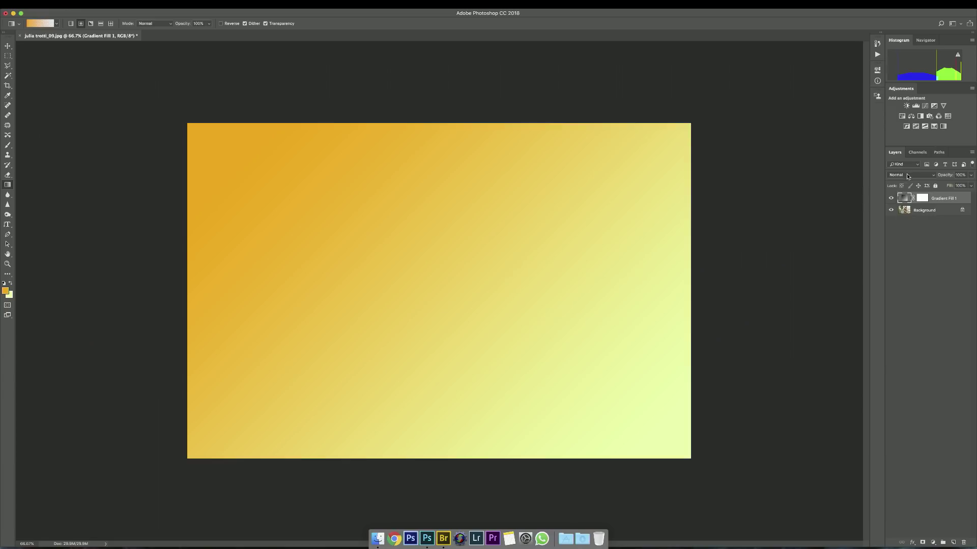
- Set Gradient Fill 1 to Overlay, fade it to 30% opacity, then switch to Soft Light
left_click(903, 175)
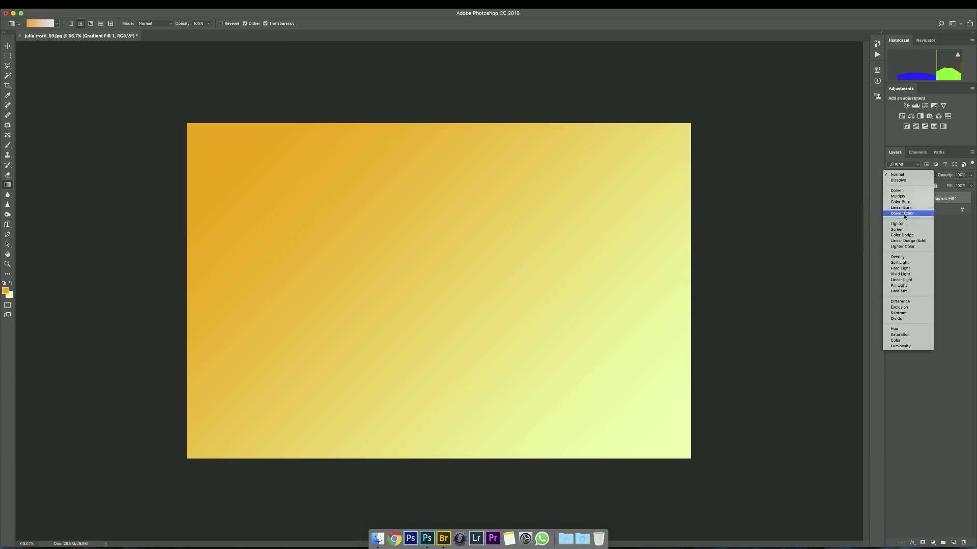
left_click(898, 256)
left_click_drag(949, 176, 919, 176)
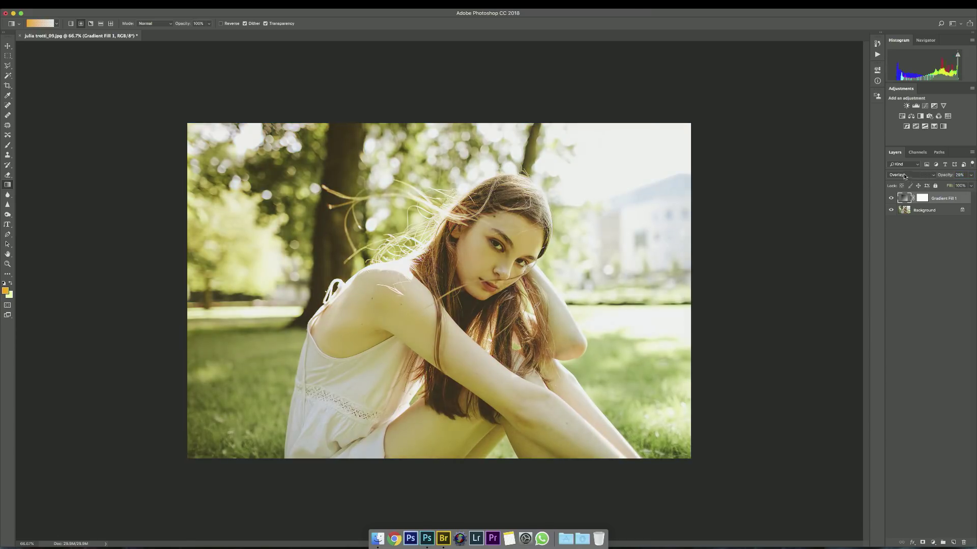
left_click(904, 177)
left_click(903, 181)
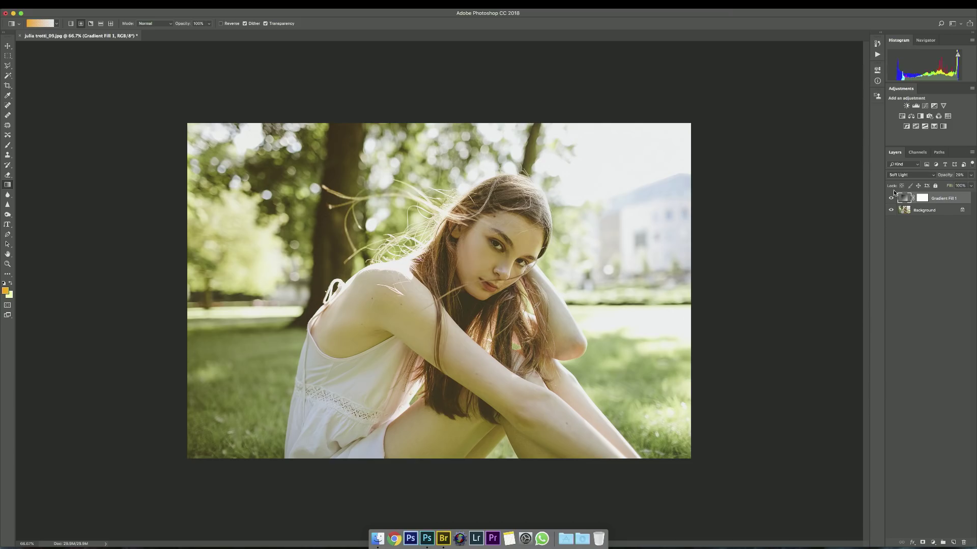